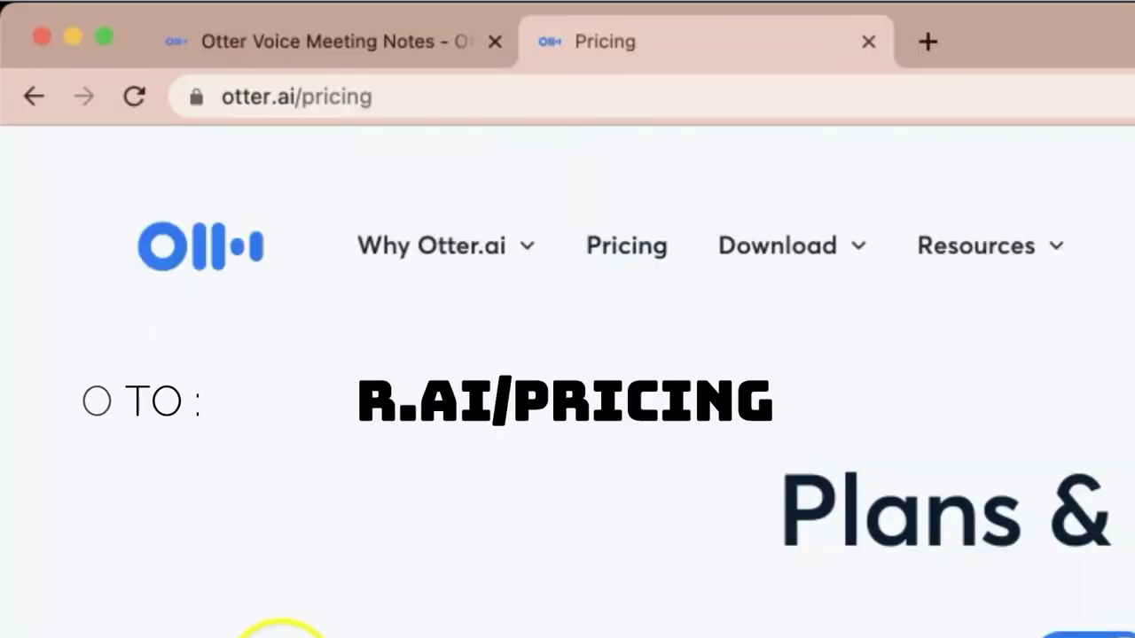
# Compare the features and yearly versus monthly billing of the Basic, Pro, Business and Enterprise plans
pyautogui.scroll(-1, 180, 310)
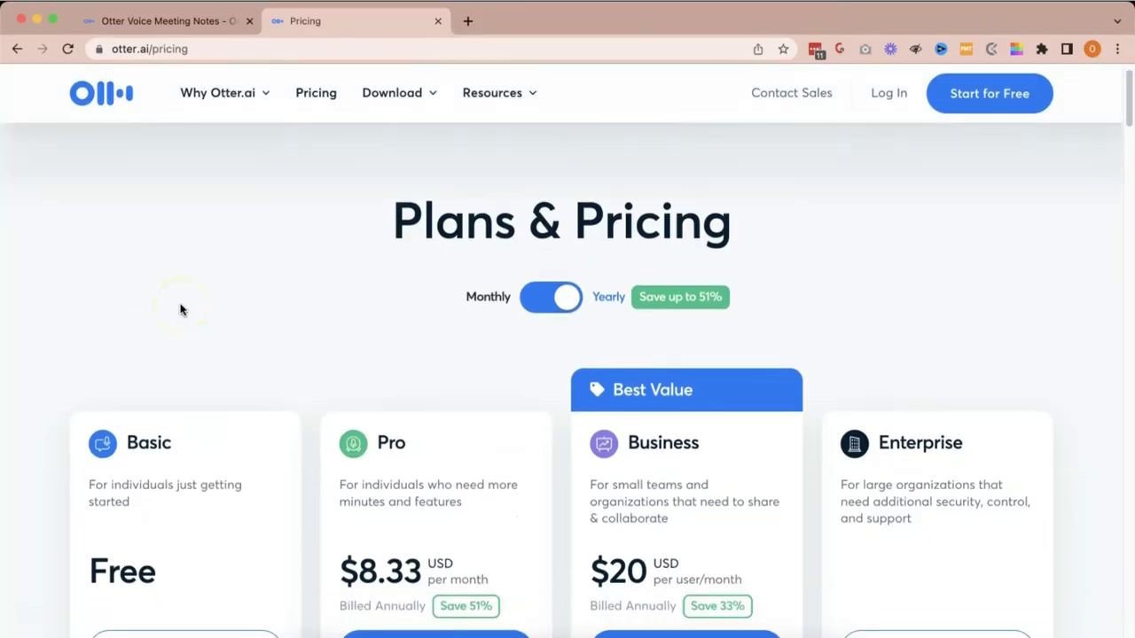
pyautogui.scroll(-1, 181, 306)
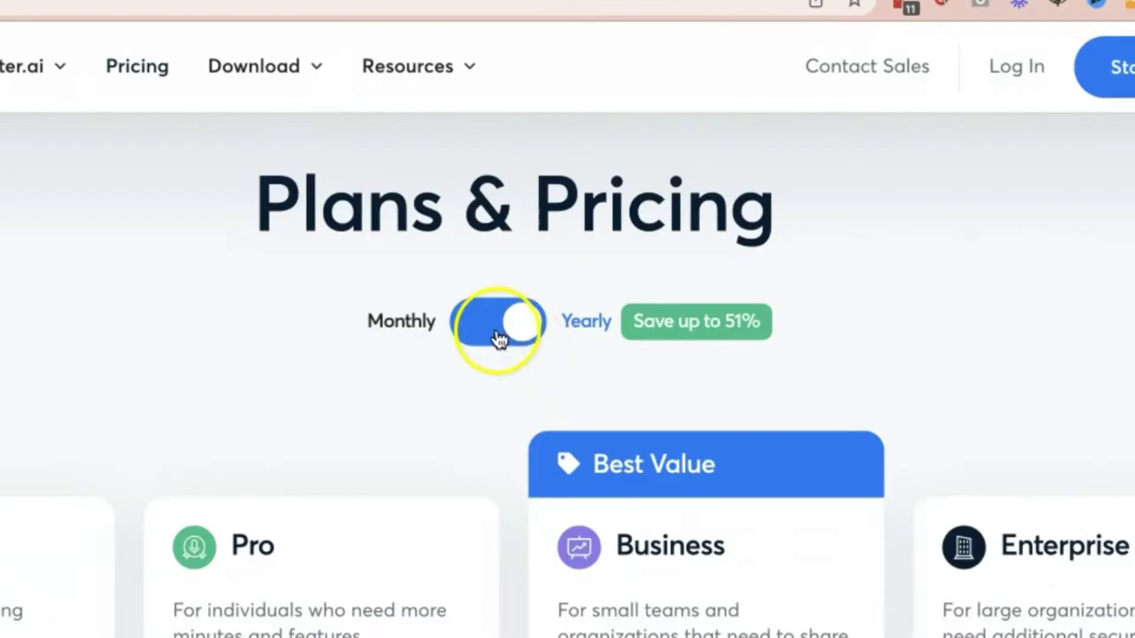
pyautogui.click(490, 330)
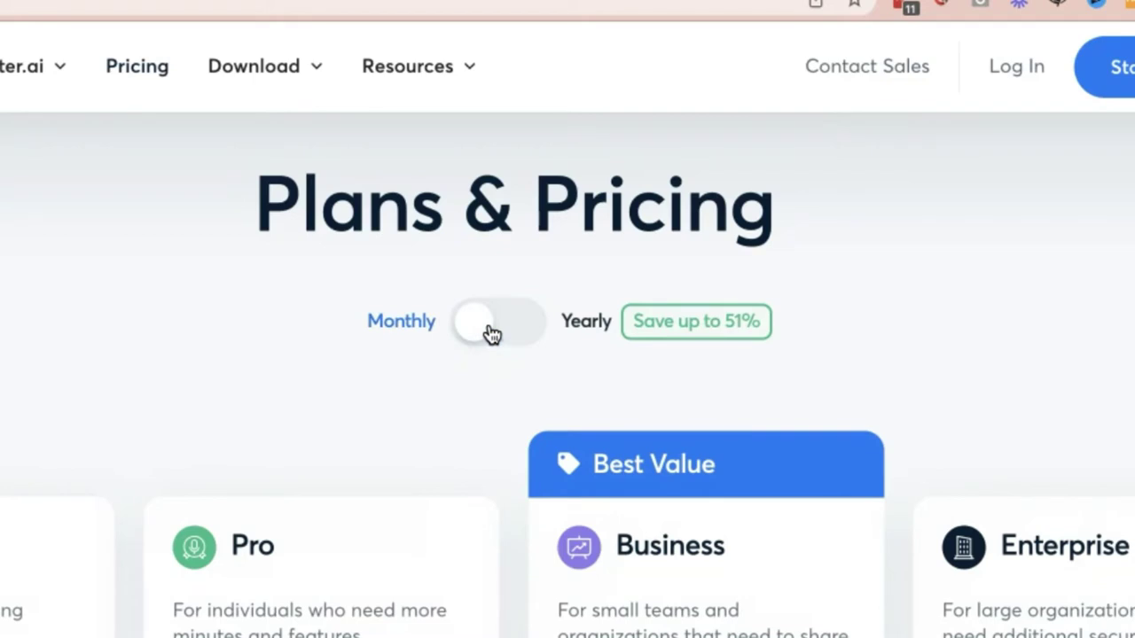
pyautogui.click(490, 330)
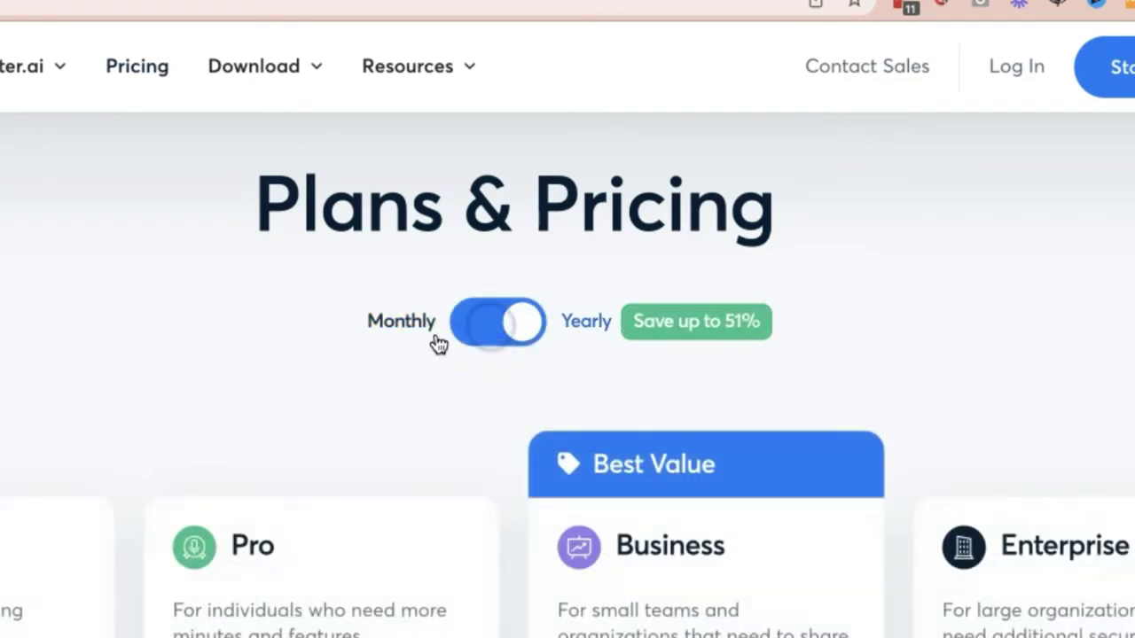
pyautogui.scroll(-3, 232, 342)
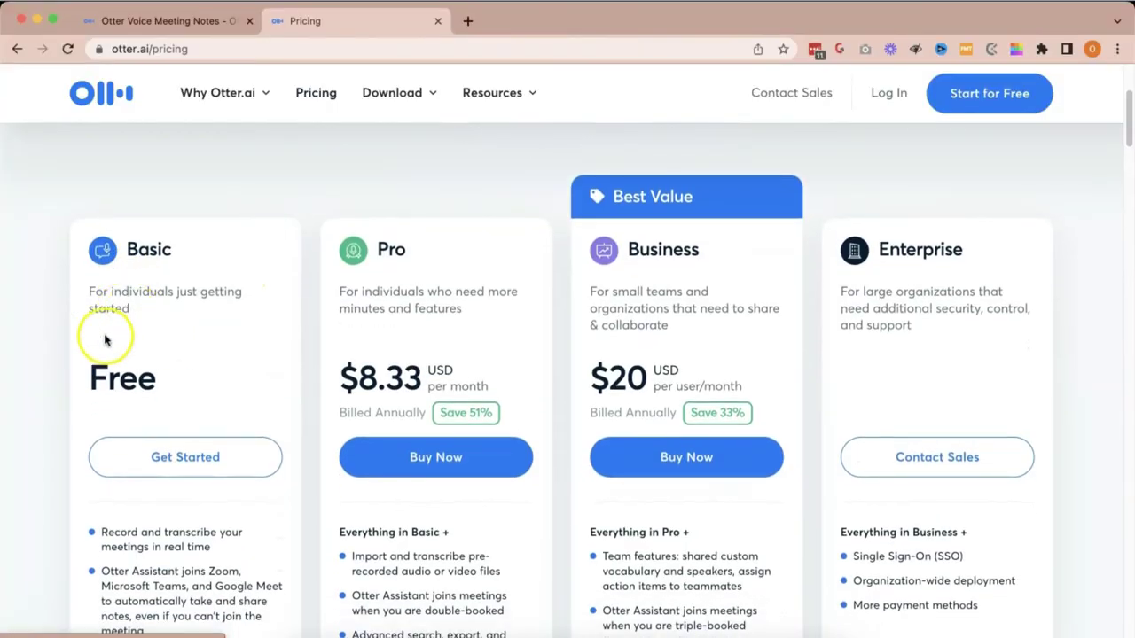
pyautogui.scroll(-3, 111, 379)
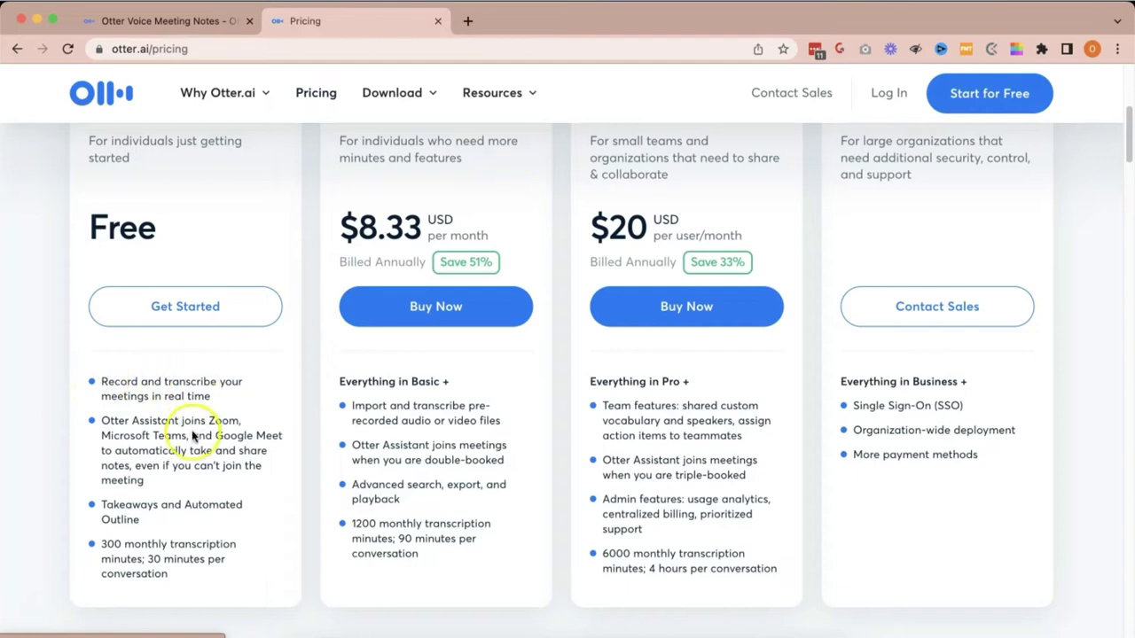
pyautogui.scroll(2, 147, 480)
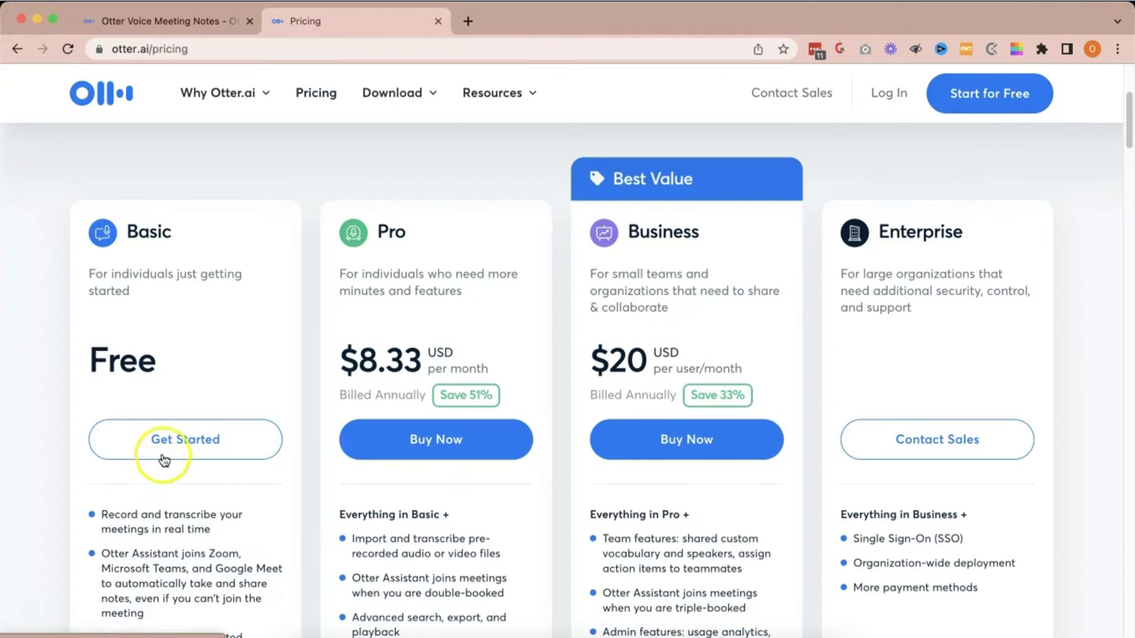
# Get started with the free Basic plan and log in to the account
pyautogui.click(164, 459)
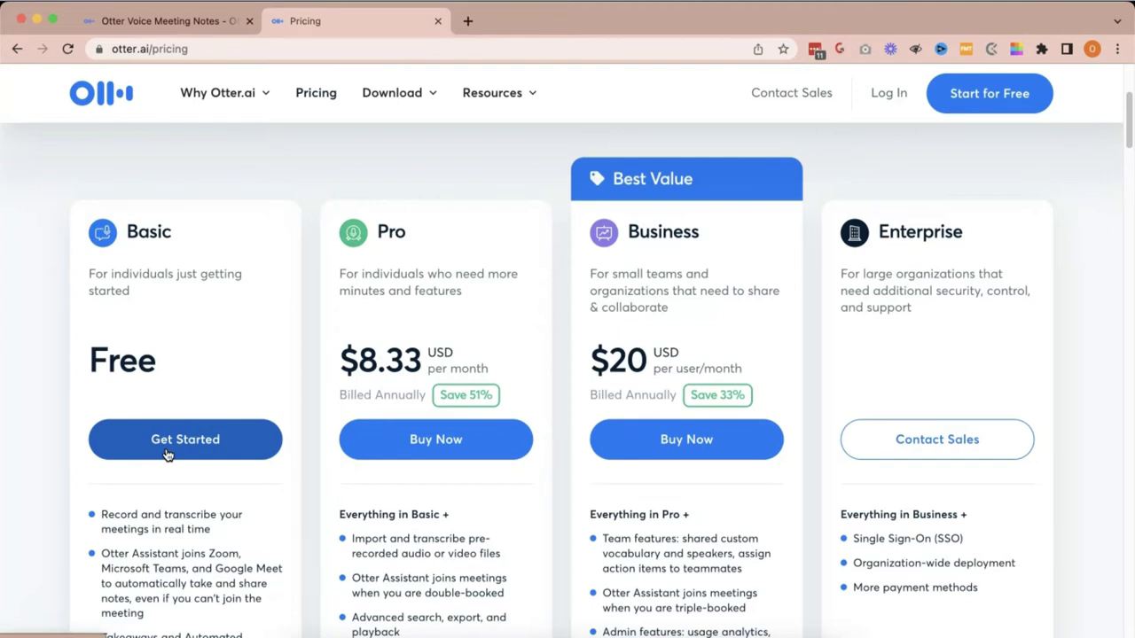
pyautogui.click(167, 453)
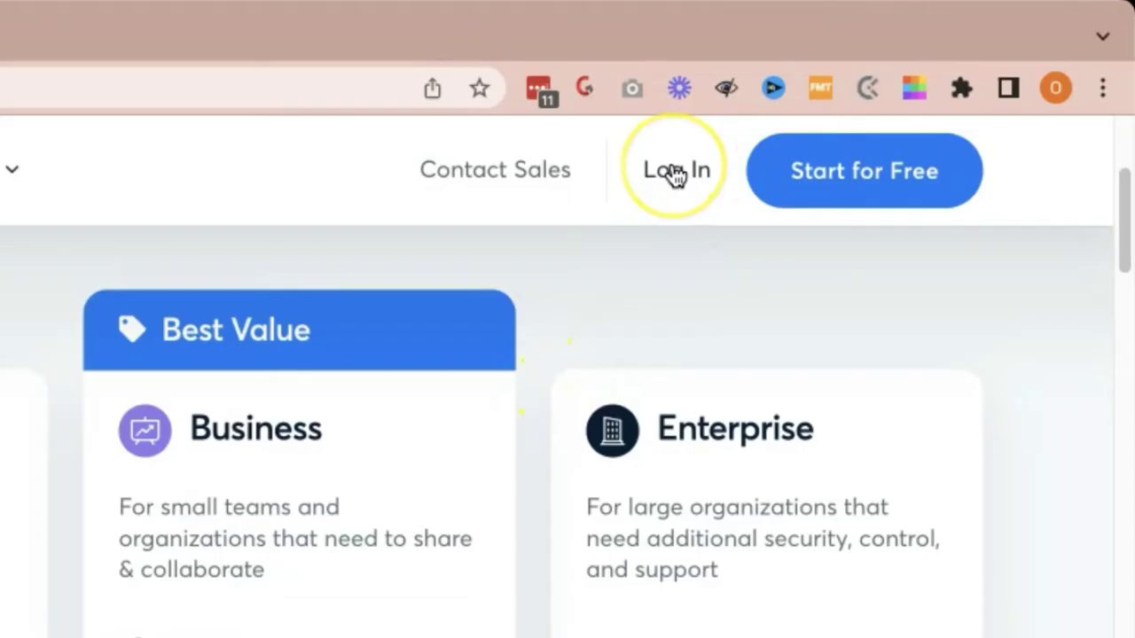
pyautogui.click(888, 94)
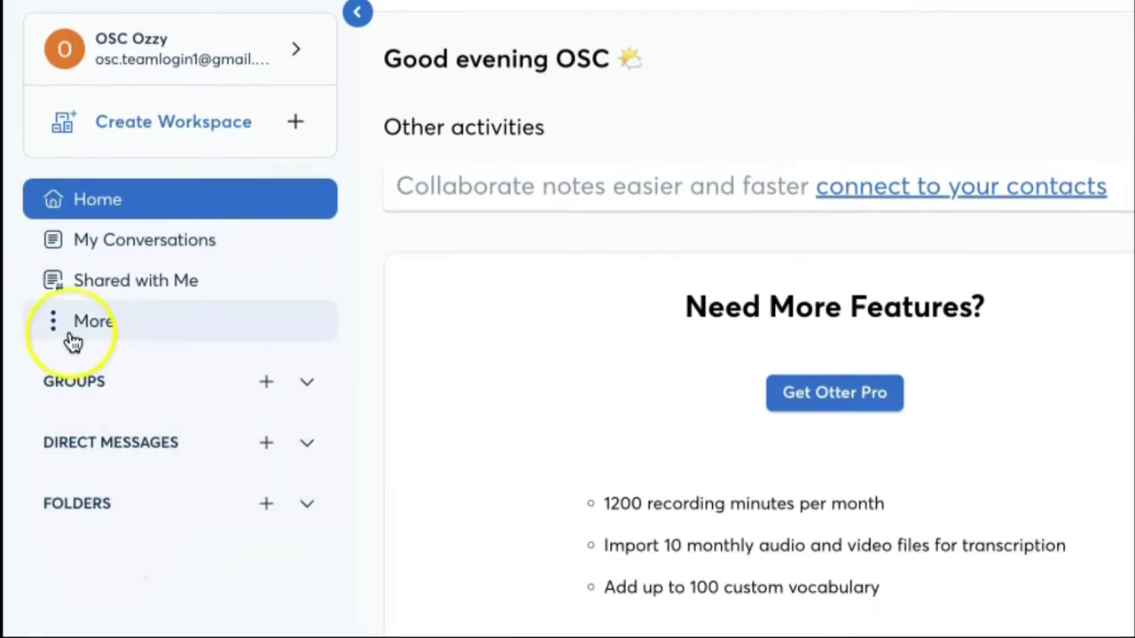
# Examine the extra navigation entries and the audio and video import dialog, and close the dialog
pyautogui.click(56, 484)
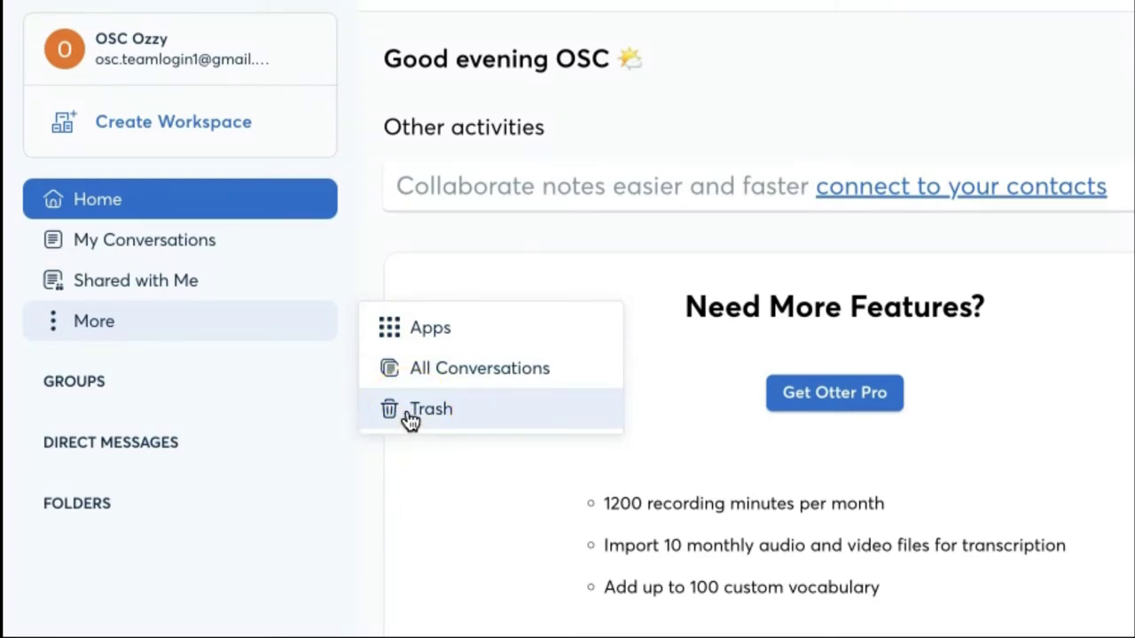
pyautogui.click(373, 473)
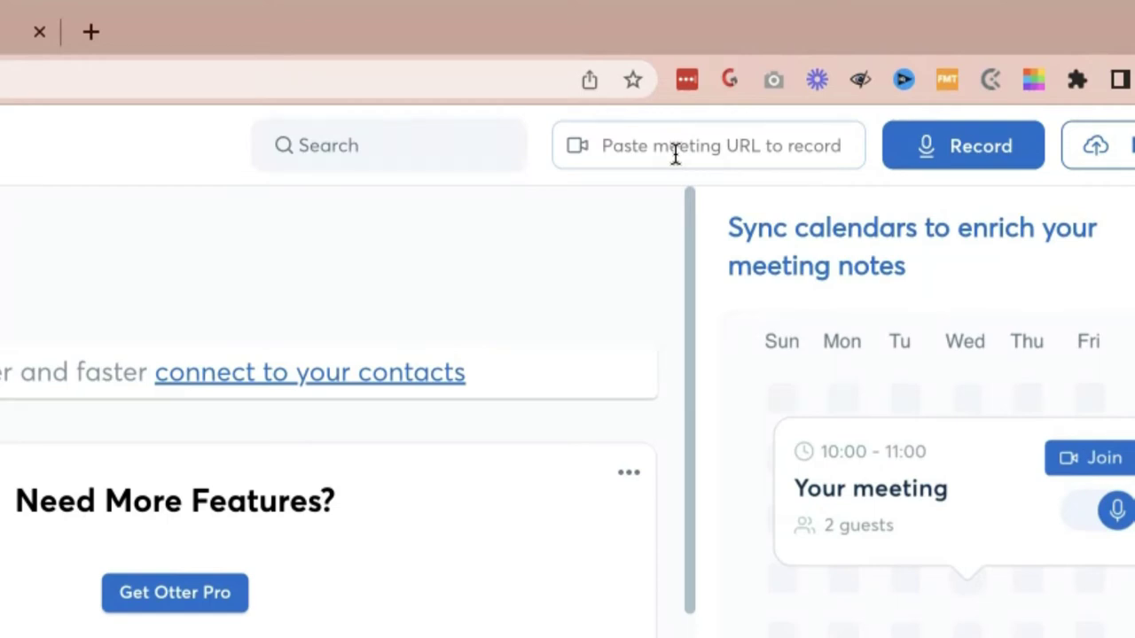
pyautogui.click(970, 162)
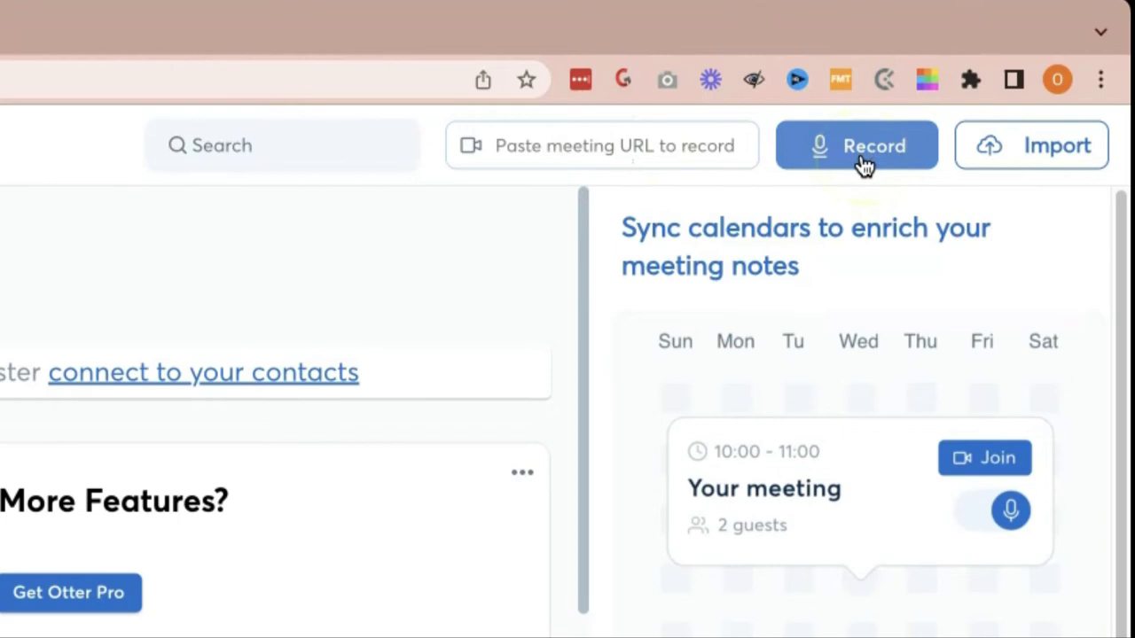
pyautogui.click(1004, 153)
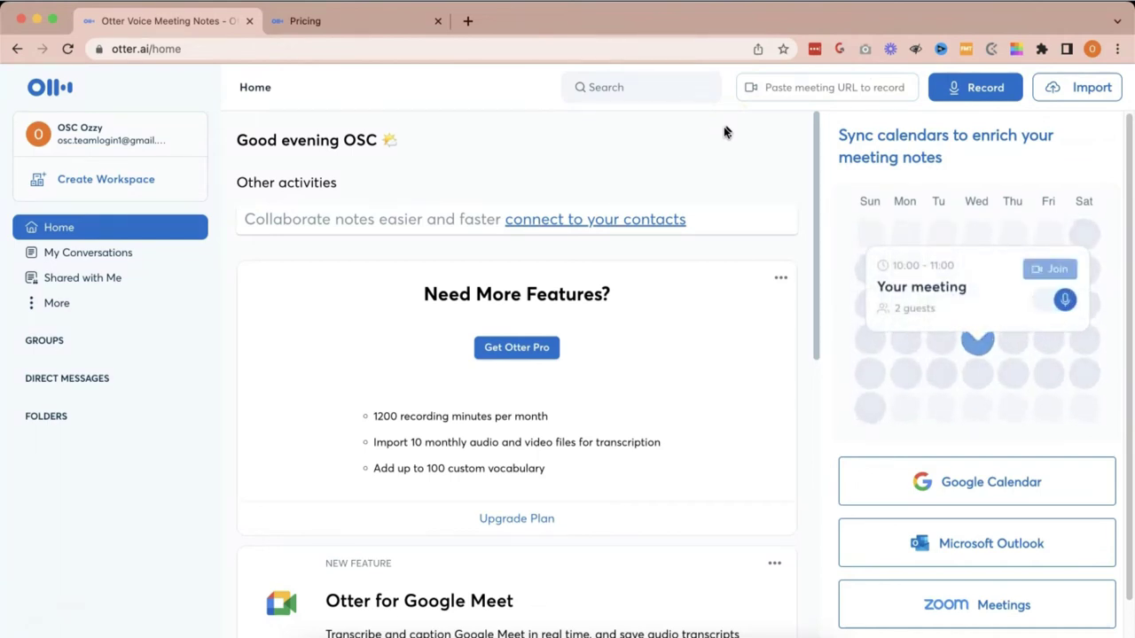
pyautogui.click(1068, 88)
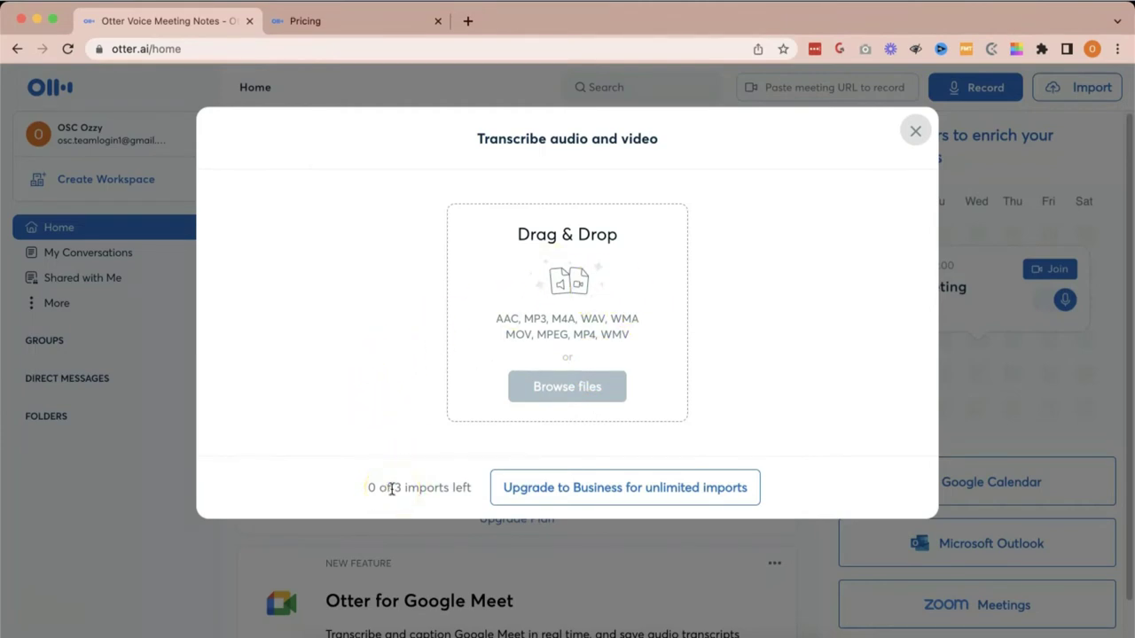
pyautogui.click(913, 131)
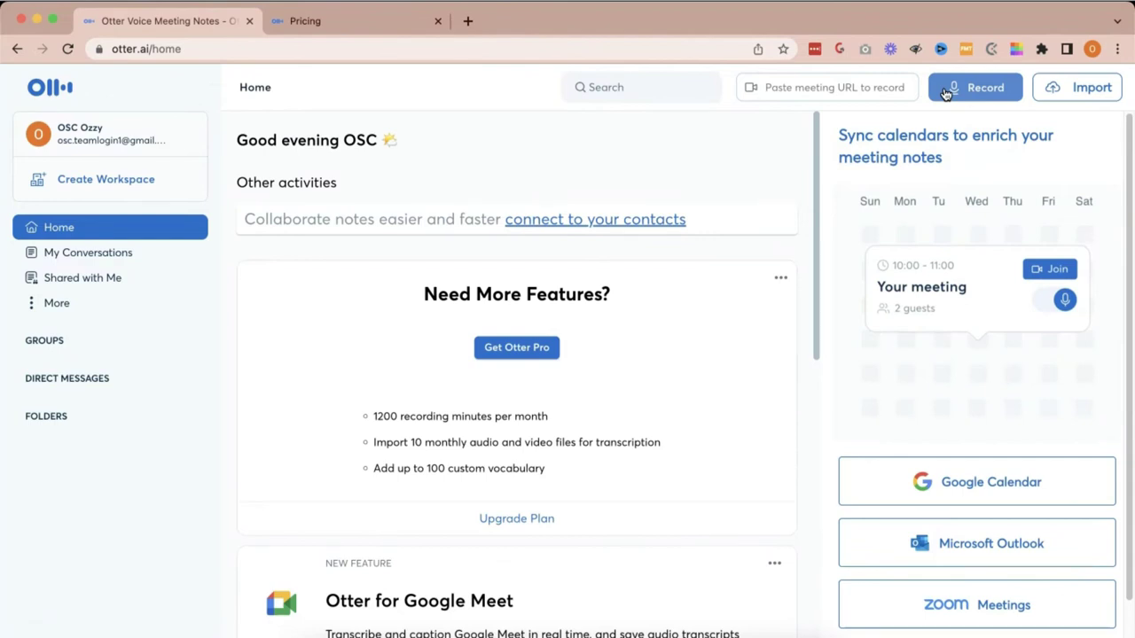
# Record the spoken sentence "This is a test audio for otter.ai", dismissing the transcription limit notice, and pause the recording
pyautogui.click(946, 91)
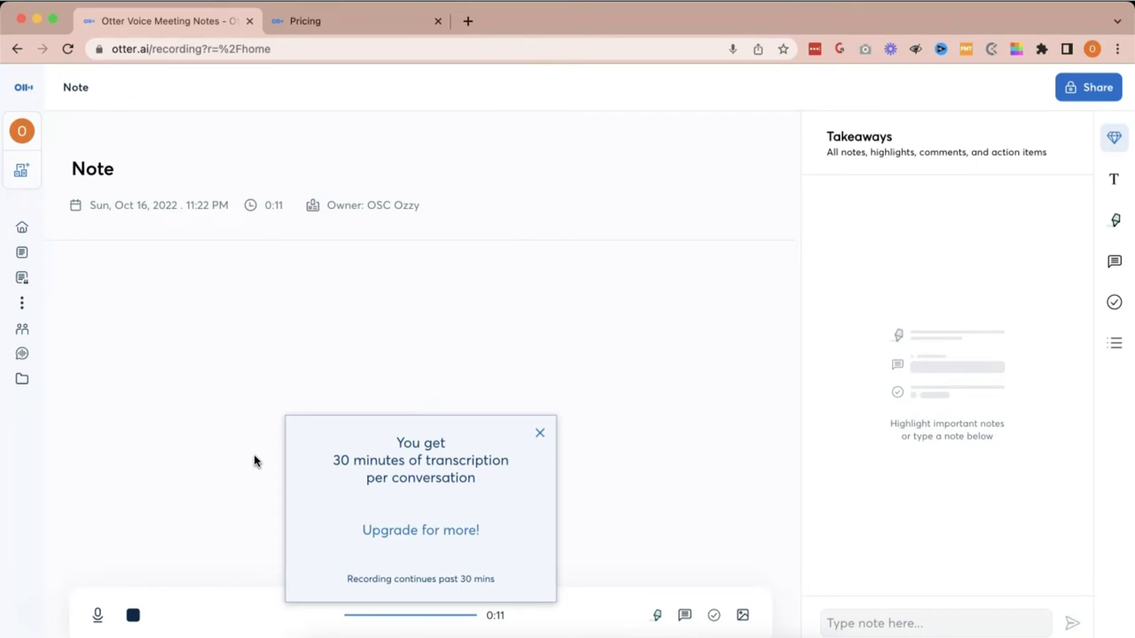
pyautogui.click(537, 433)
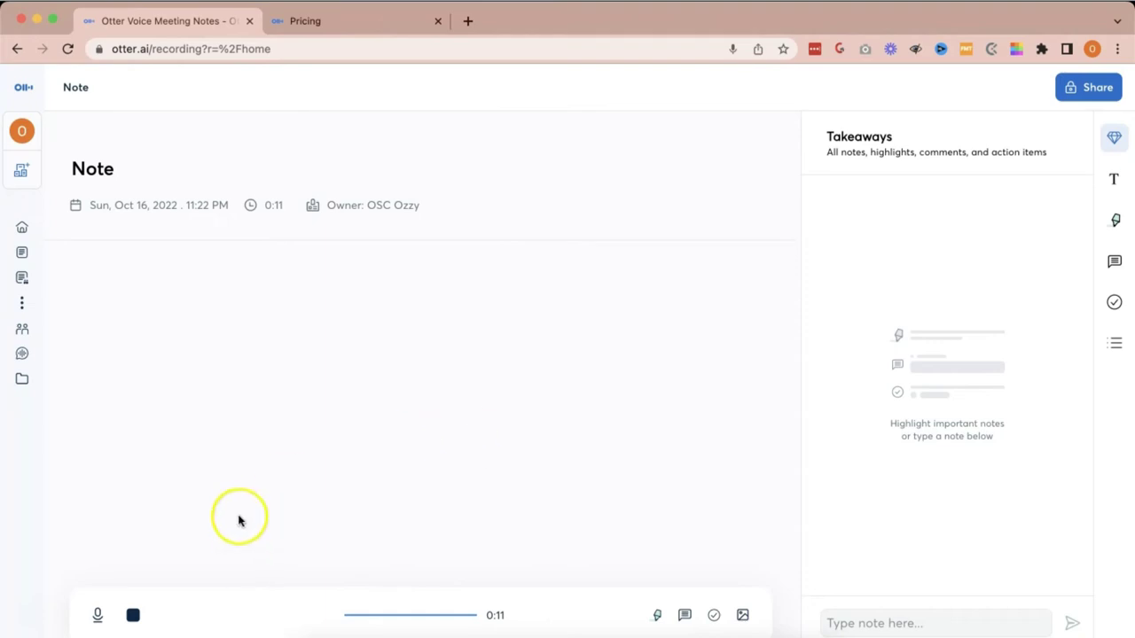
pyautogui.click(98, 621)
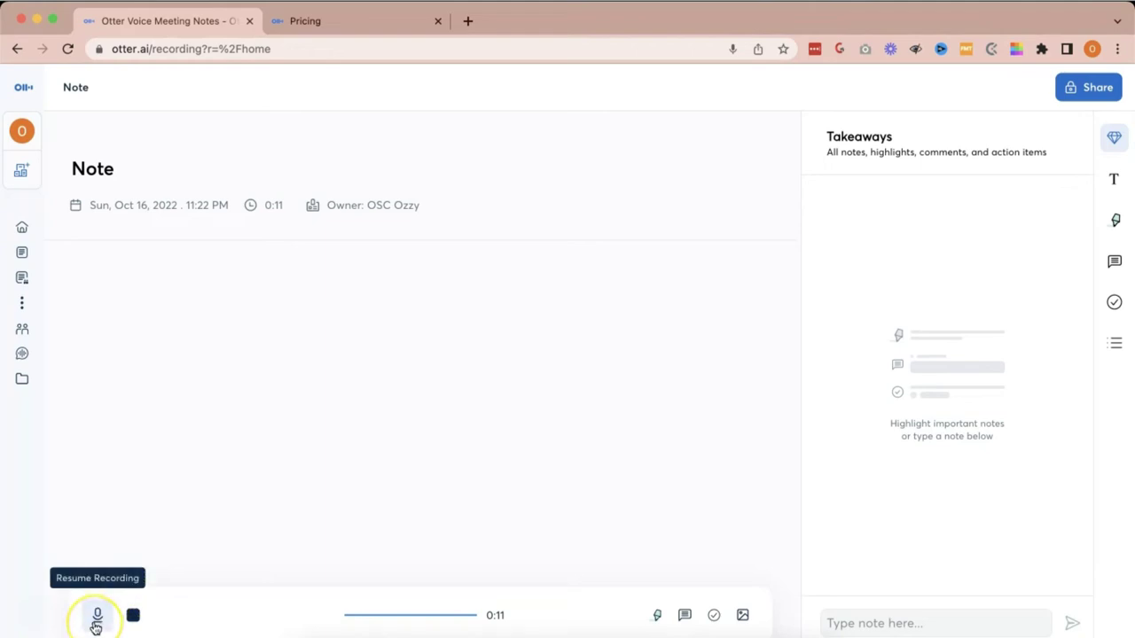
pyautogui.click(442, 365)
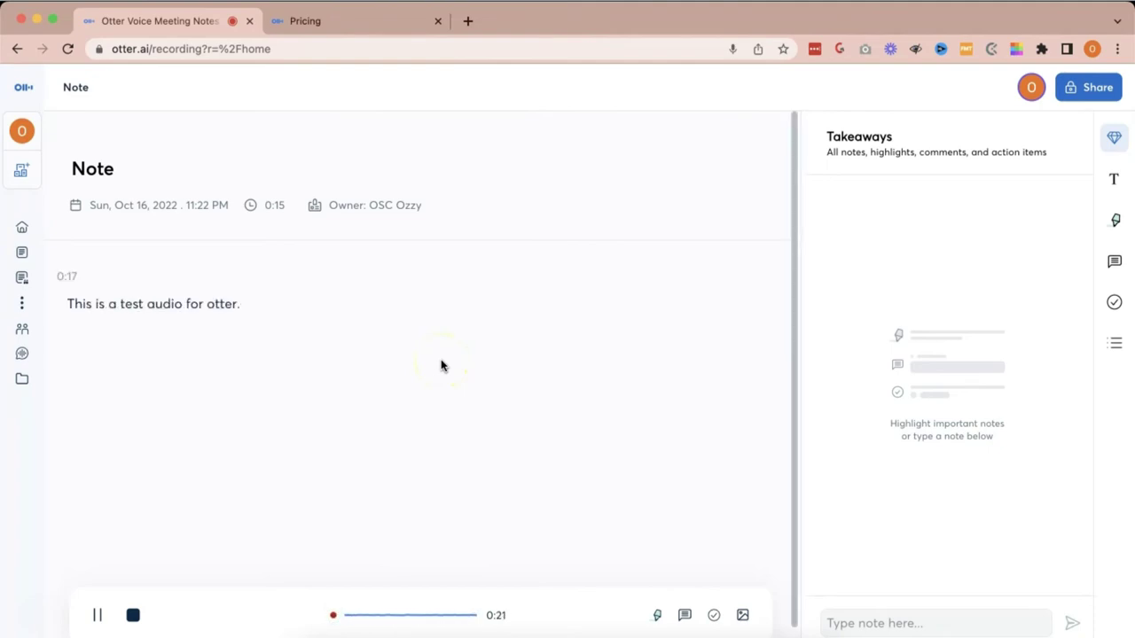
pyautogui.click(100, 615)
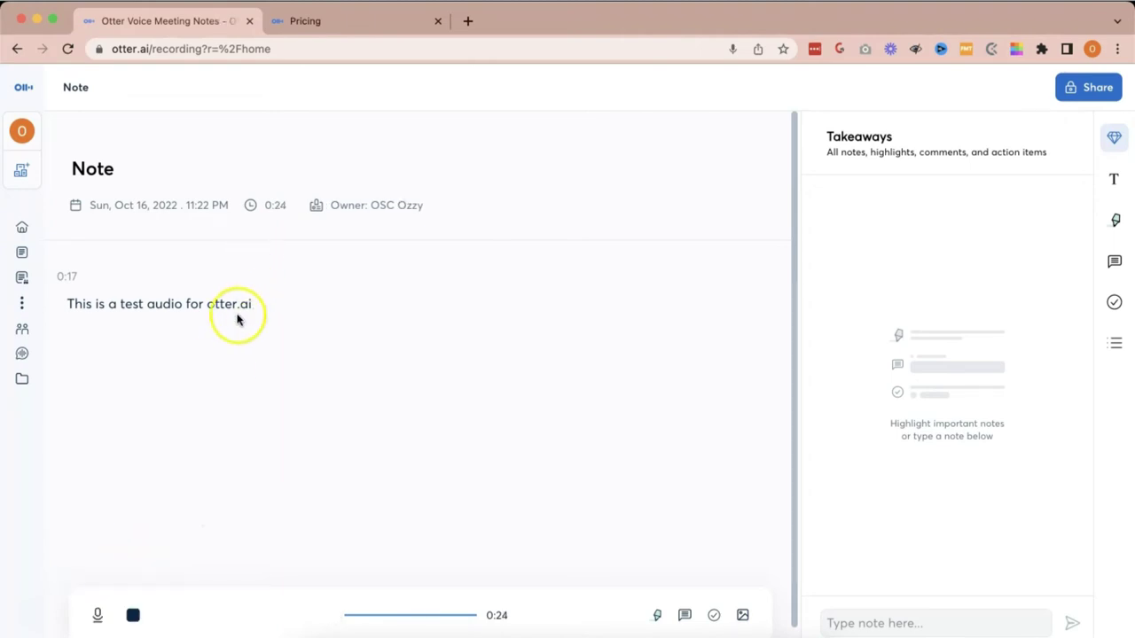
# Stop the recording of the test sentence and decline being notified about the processed conversation
pyautogui.click(103, 304)
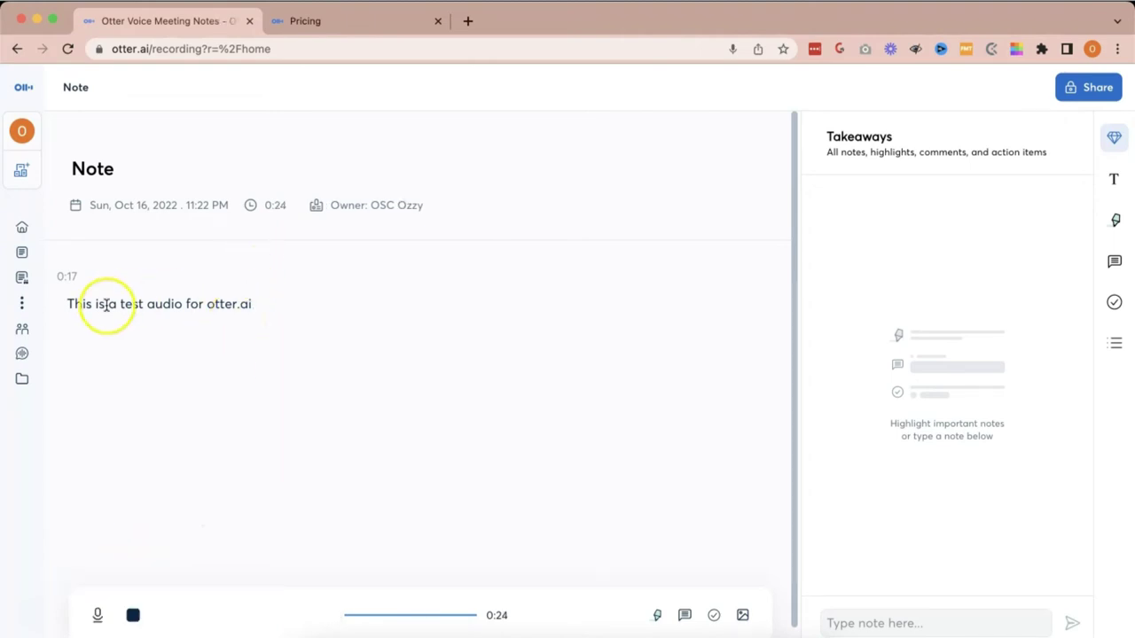
pyautogui.click(101, 338)
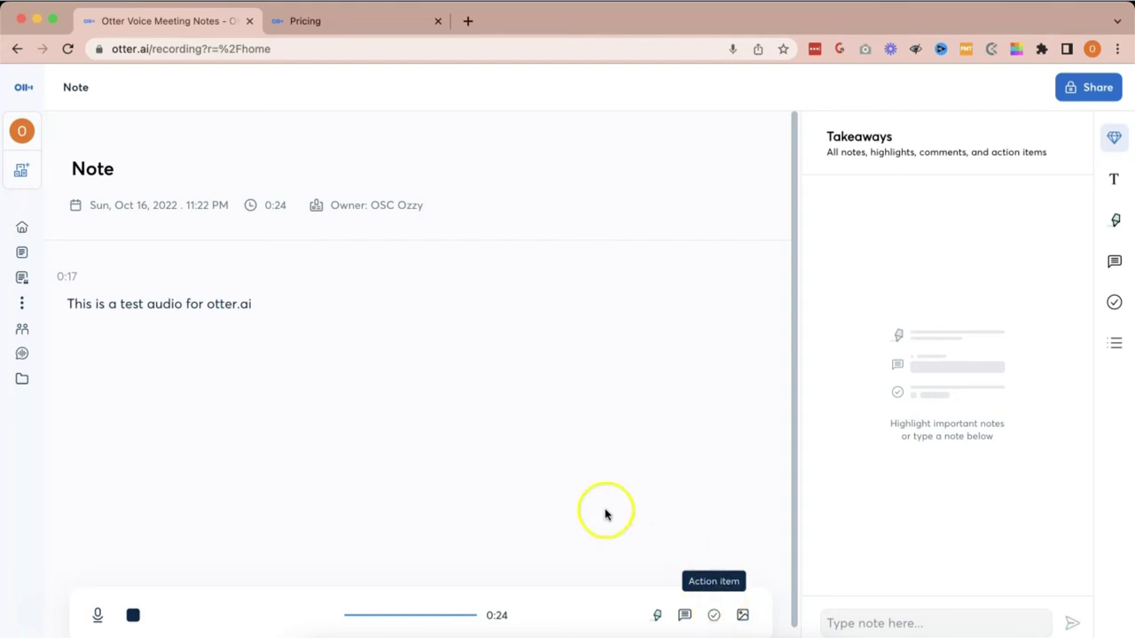
pyautogui.click(133, 616)
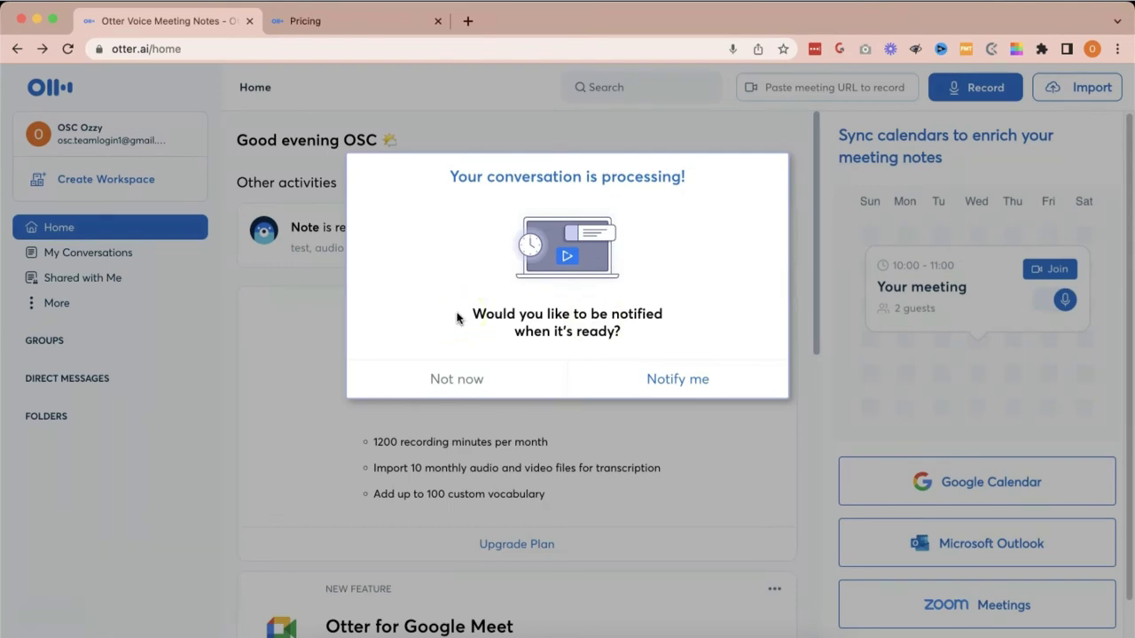
pyautogui.click(457, 382)
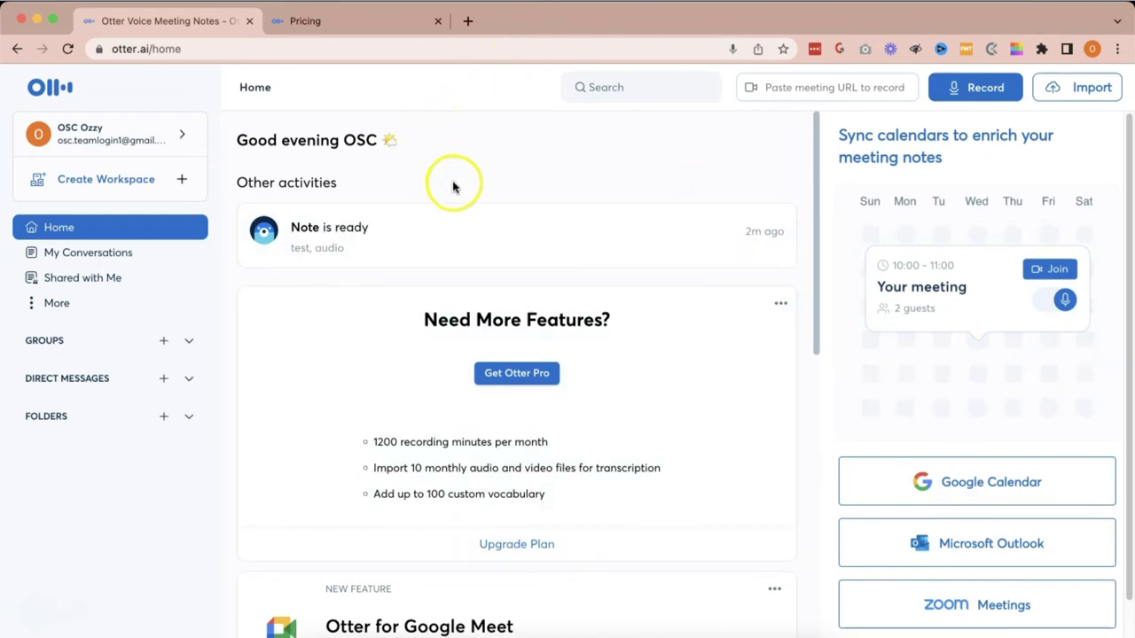
# Open the newly recorded note and rename it "Sample"
pyautogui.click(376, 242)
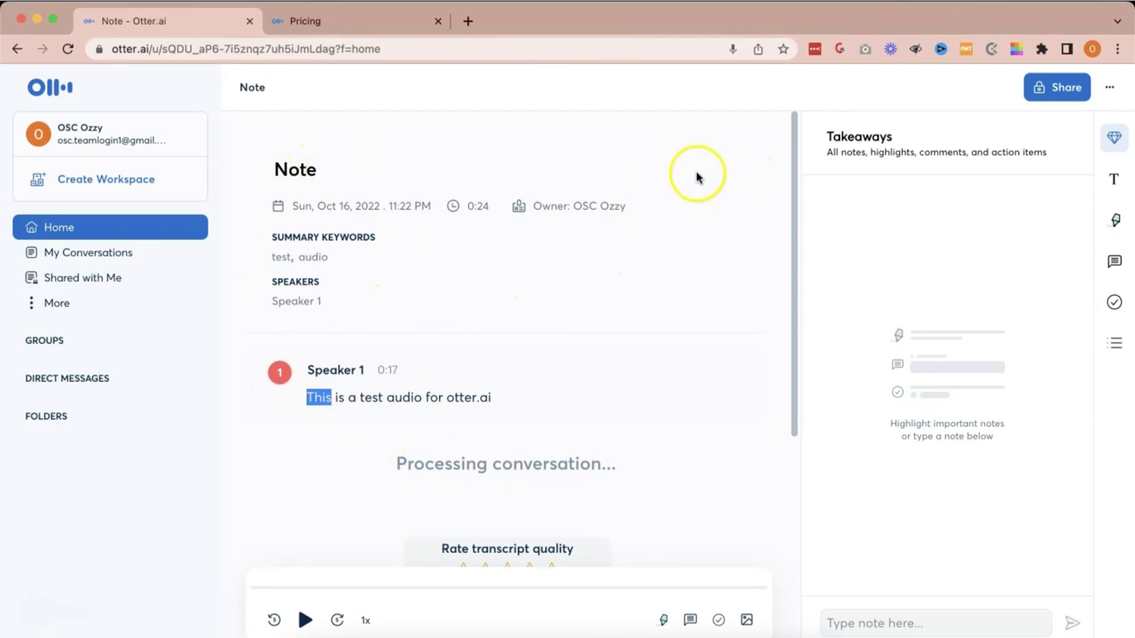
pyautogui.click(550, 172)
pyautogui.click(621, 115)
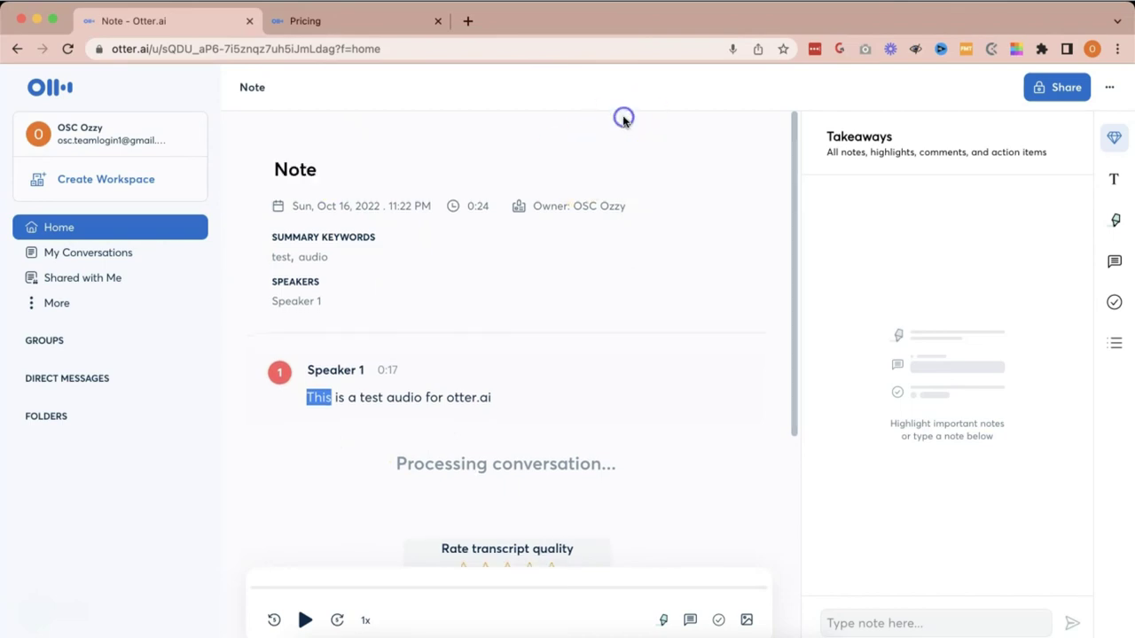
pyautogui.click(513, 181)
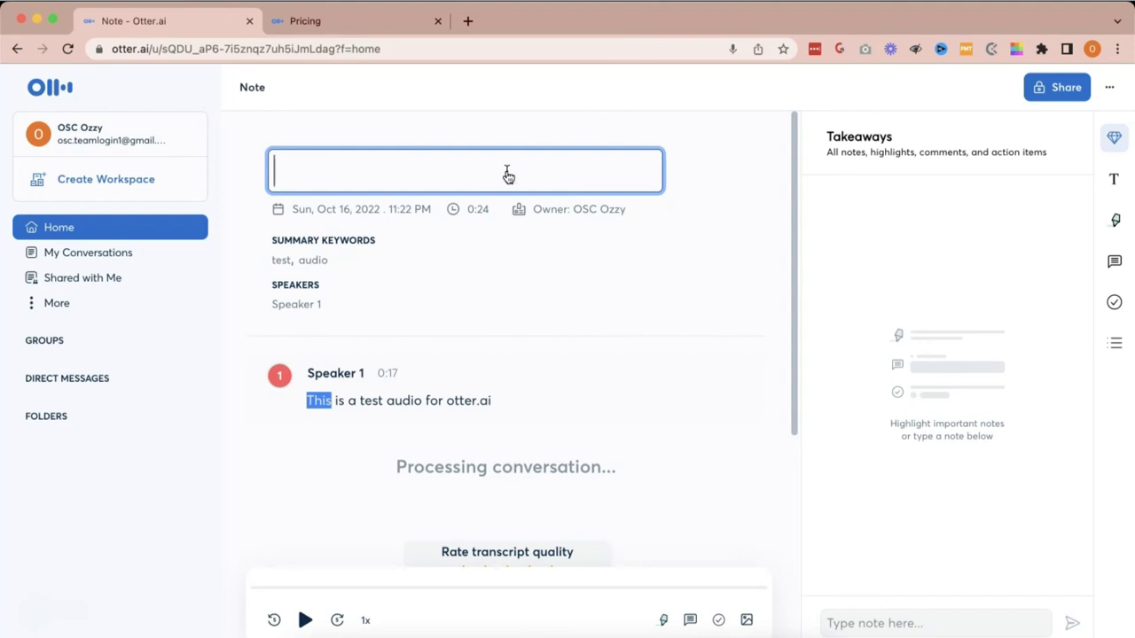
pyautogui.write('Sample')
pyautogui.press('Return')
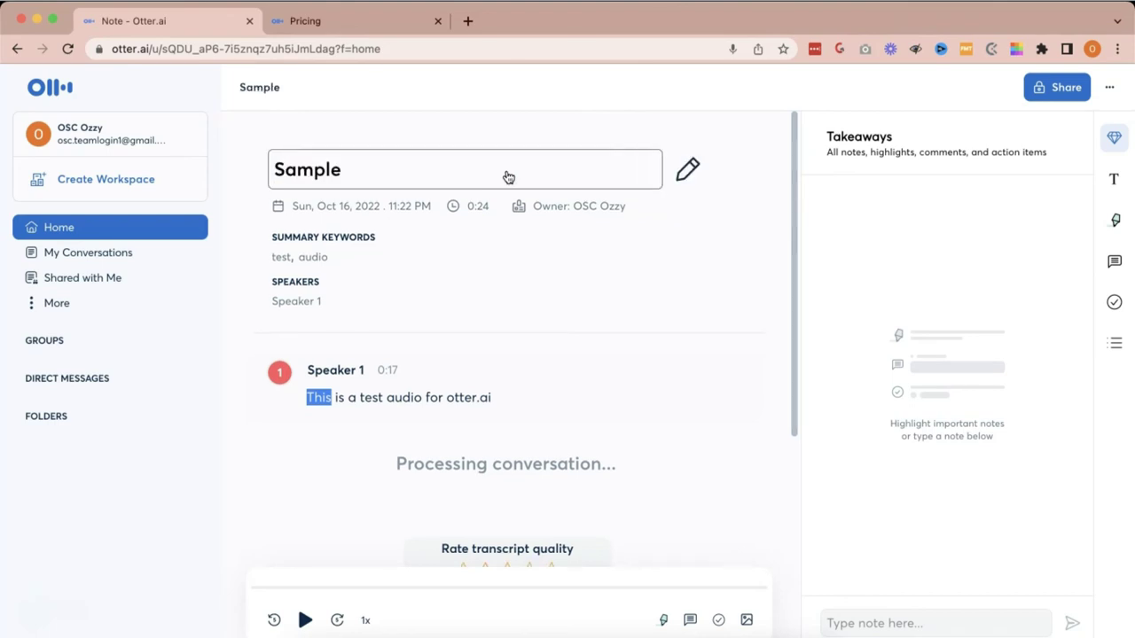
# Select the transcript sentence in the Sample note and show its sharing options
pyautogui.scroll(-1, 523, 352)
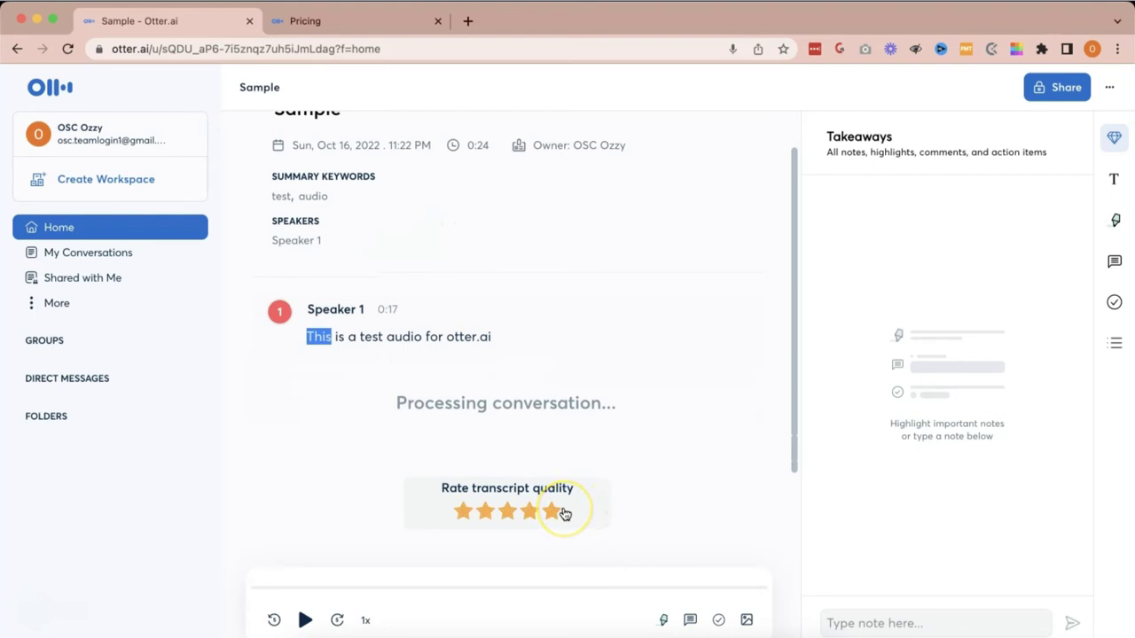
pyautogui.scroll(1, 739, 249)
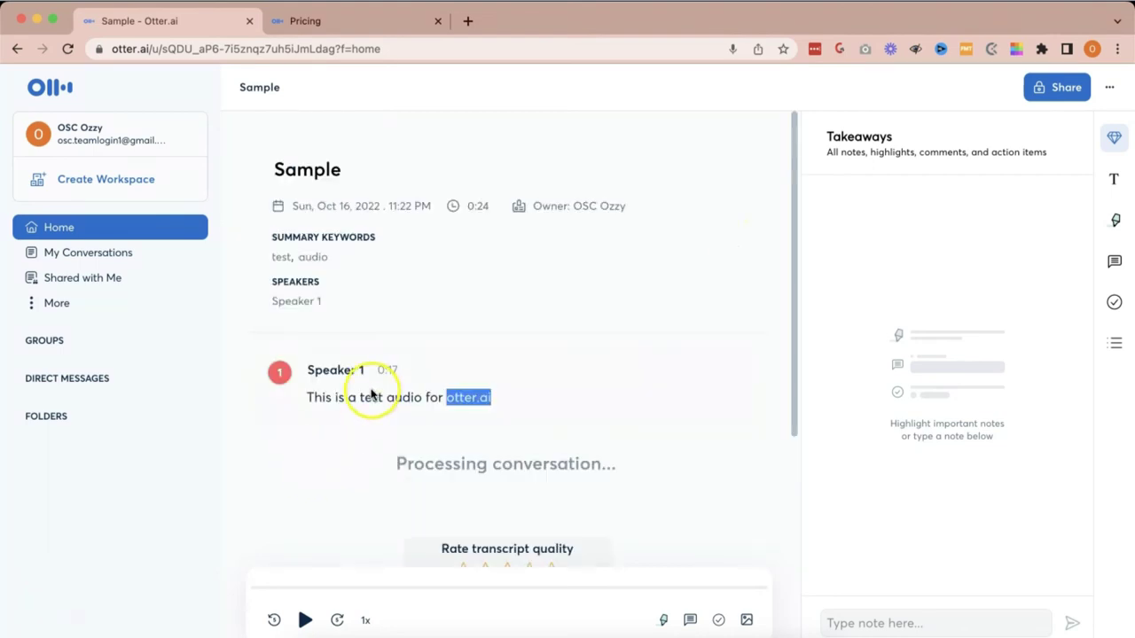
pyautogui.click(319, 397)
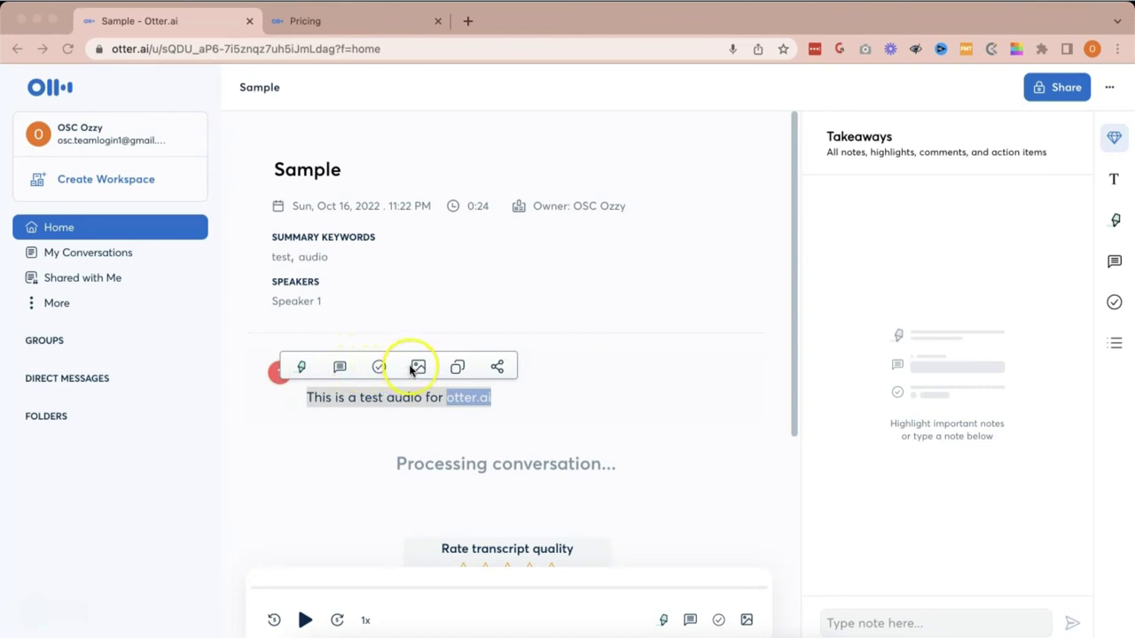
pyautogui.click(497, 369)
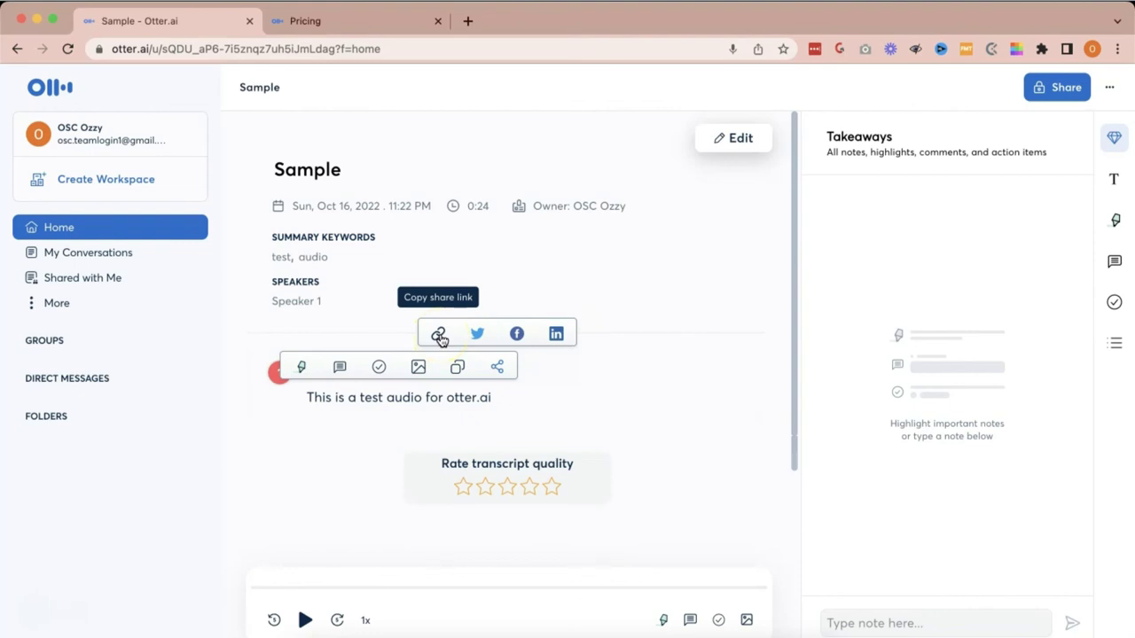
# Open the transcript sentence for editing and place the cursor just before "otter.ai"
pyautogui.click(456, 366)
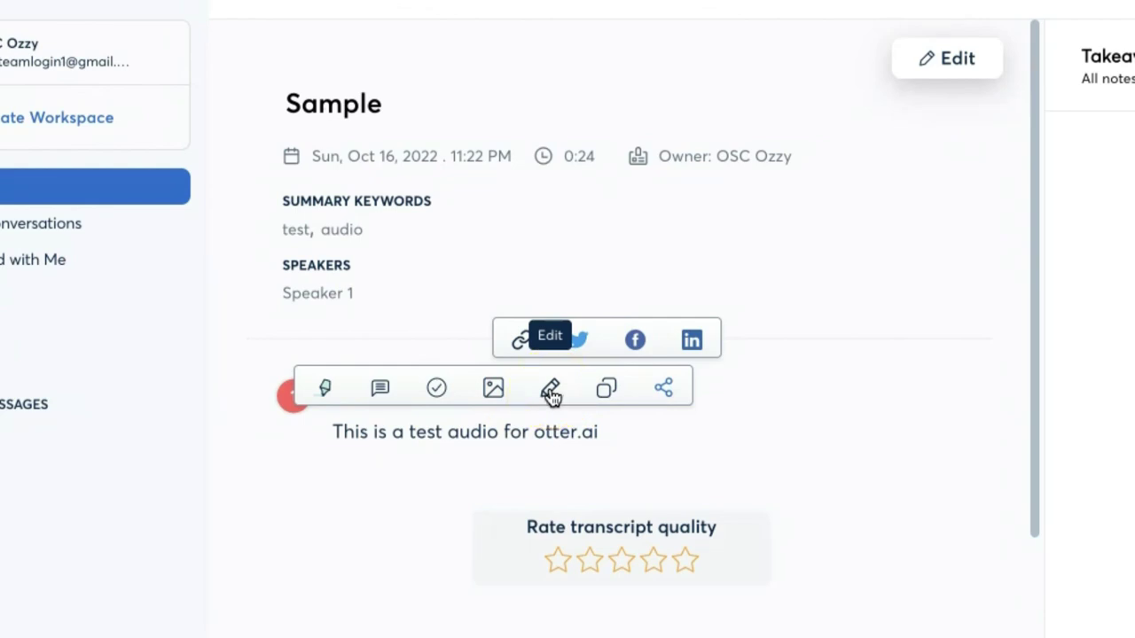
pyautogui.click(550, 392)
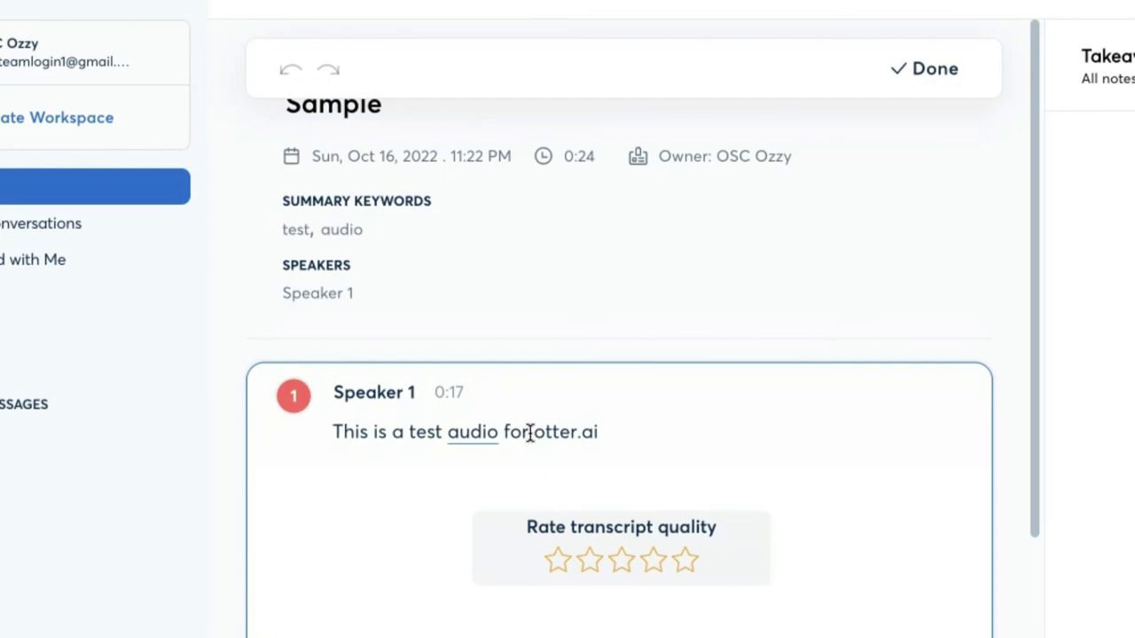
pyautogui.click(529, 432)
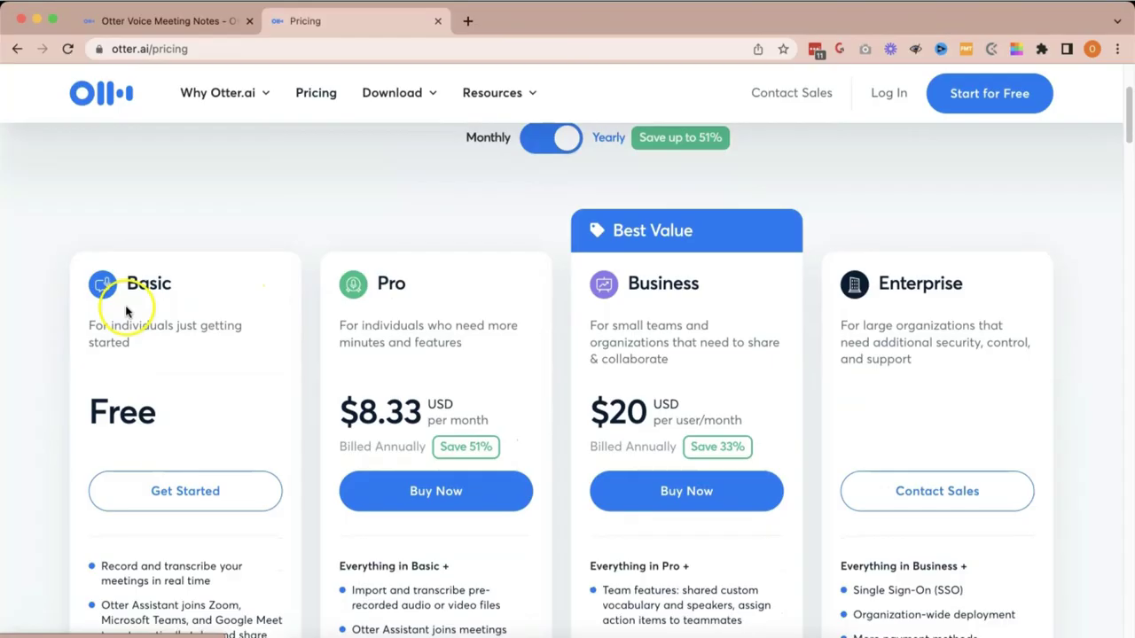
# Review the features included in the free Basic plan on the pricing page
pyautogui.scroll(-1, 127, 311)
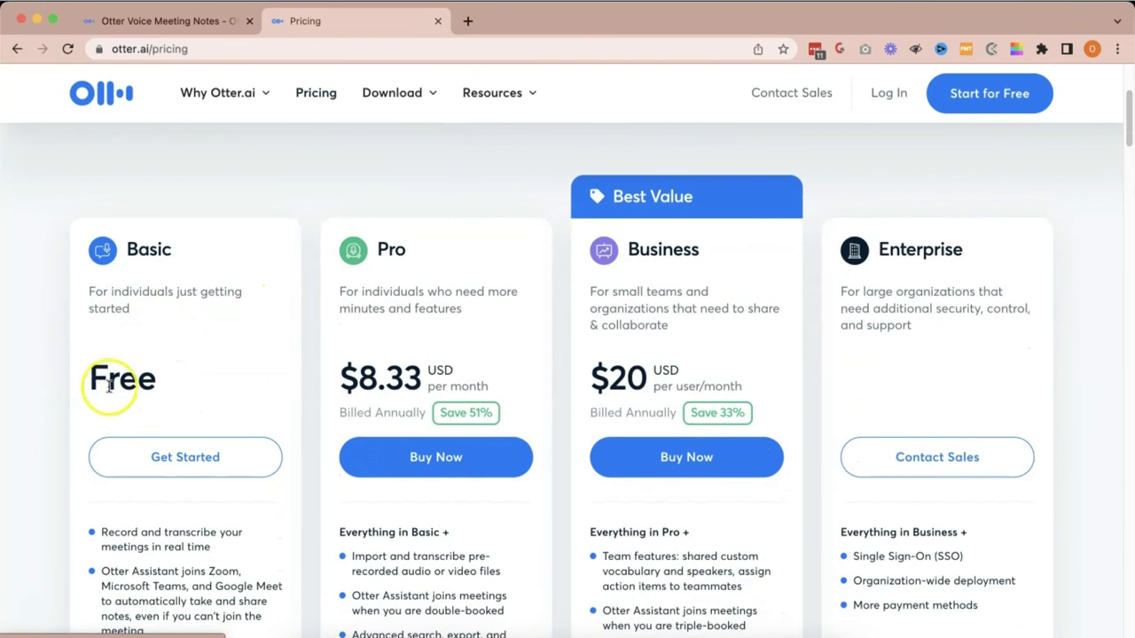
pyautogui.scroll(-3, 101, 385)
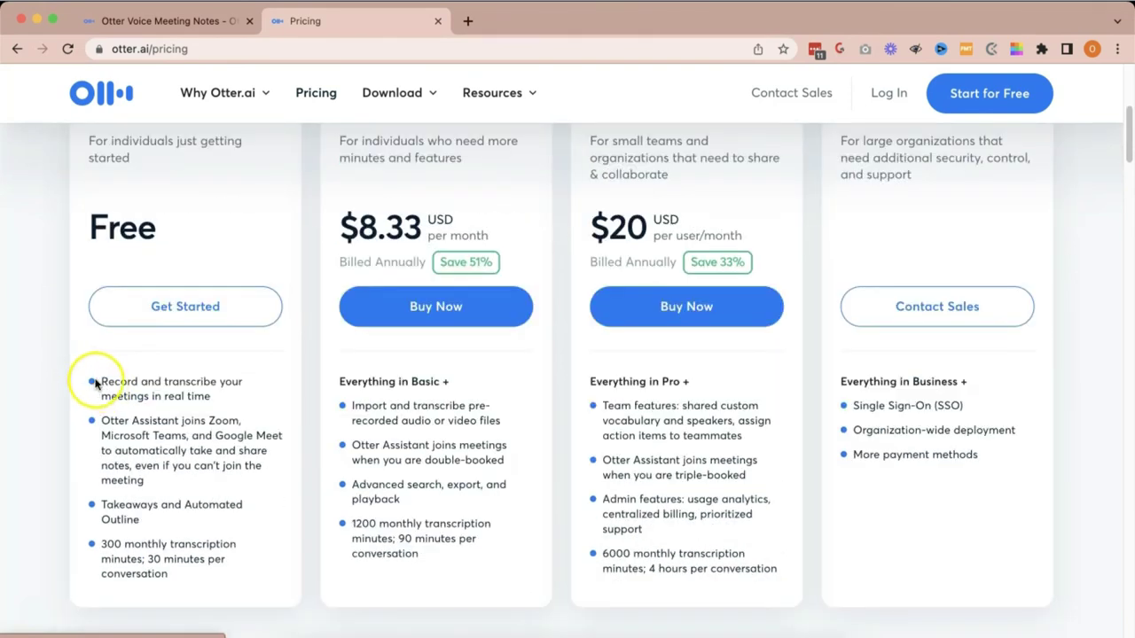